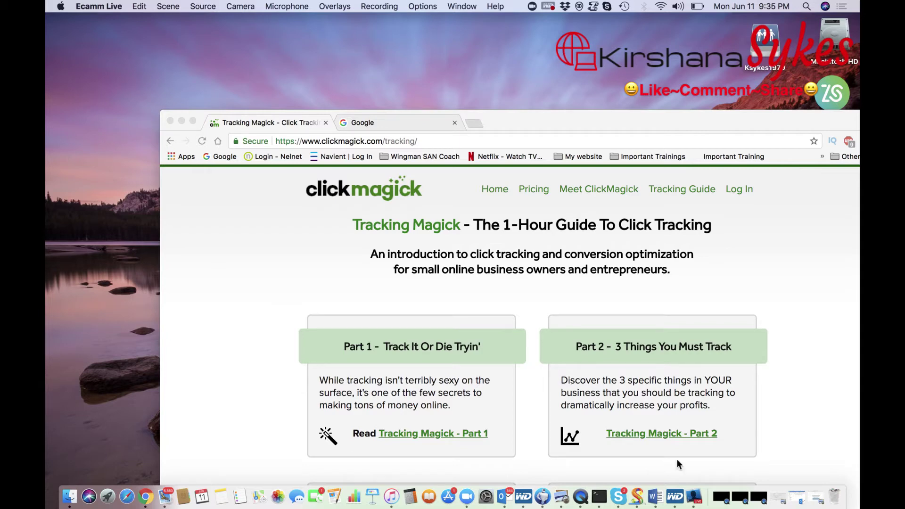
Restore the BitBounce fee screenshot in Preview and move its window higher on the desktop.
{"action": "left_click", "coordinate": [816, 497]}
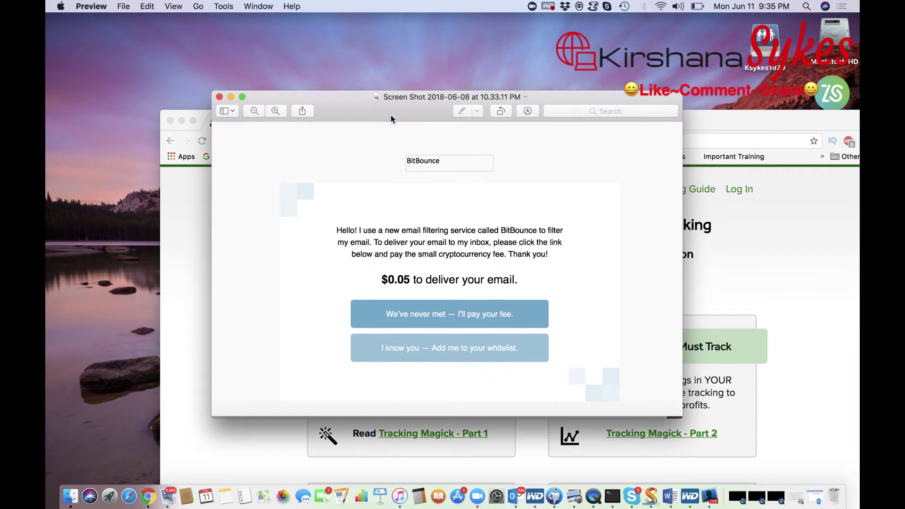
{"action": "left_click_drag", "start_coordinate": [391, 115], "coordinate": [390, 76]}
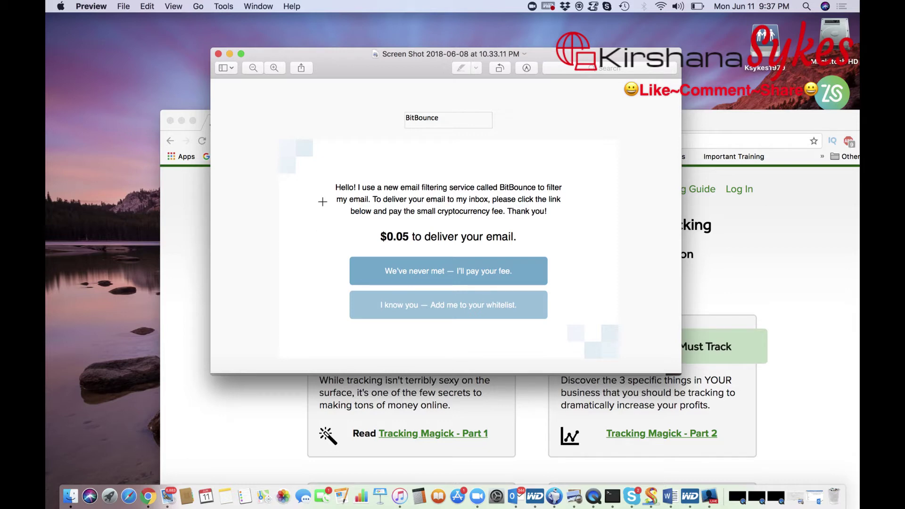
Minimize the Preview screenshot, bring Chrome to the front, and reposition the browser window.
{"action": "left_click", "coordinate": [229, 55]}
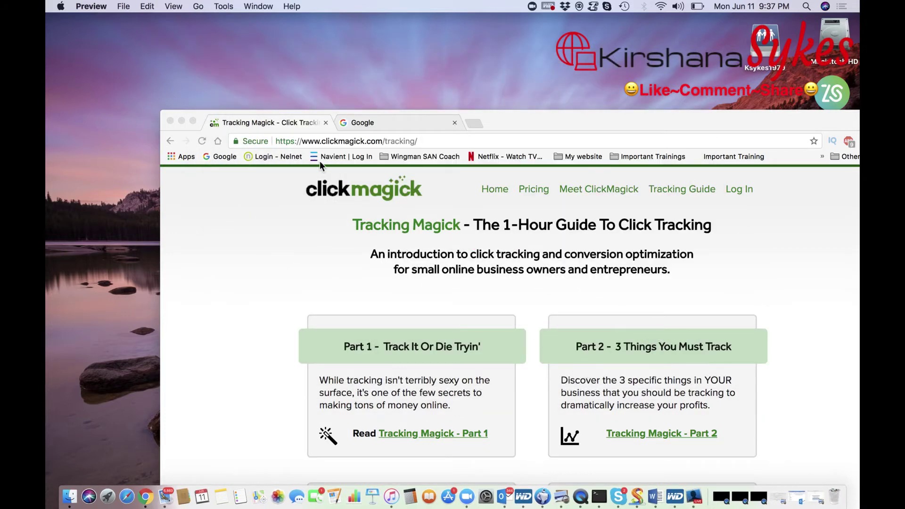
{"action": "left_click", "coordinate": [803, 290]}
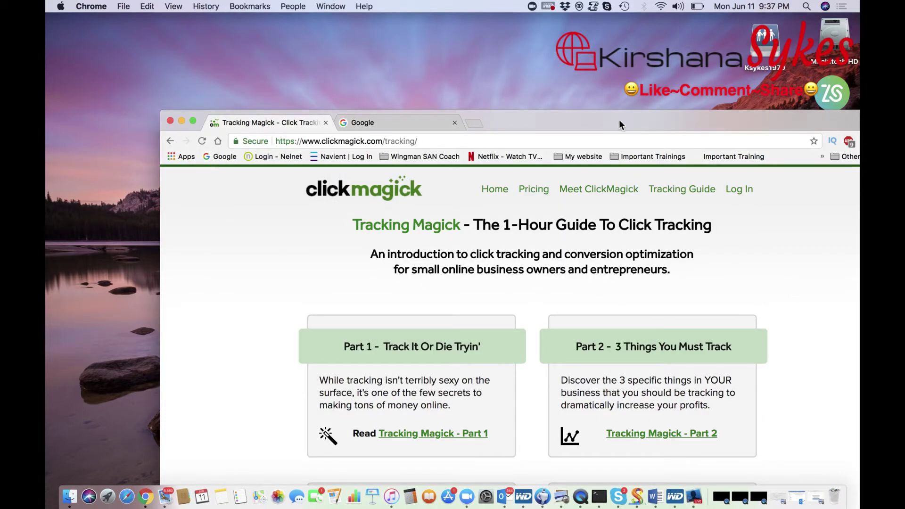
{"action": "left_click_drag", "start_coordinate": [620, 118], "coordinate": [535, 43]}
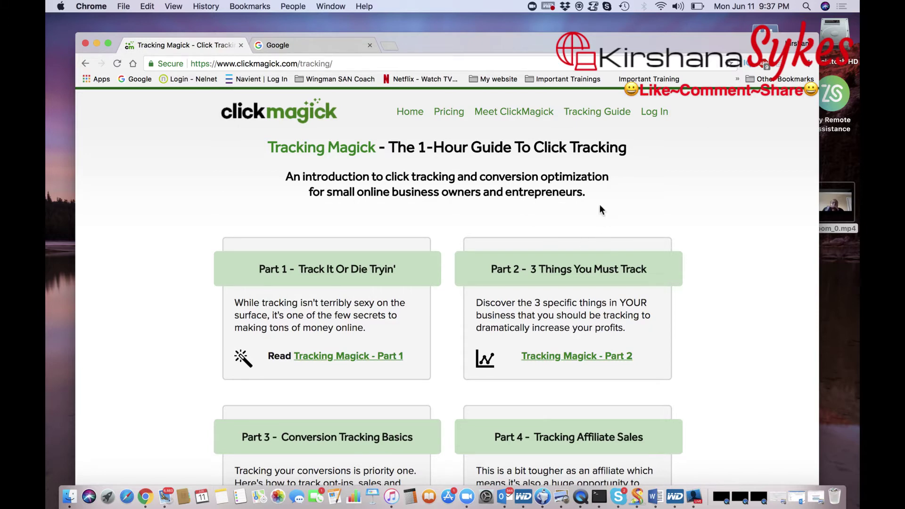
{"action": "scroll", "coordinate": [595, 149], "scroll_direction": "up", "scroll_amount": 1}
Go to the ClickMagick home page, log in, and open the Account dropdown.
{"action": "left_click", "coordinate": [411, 112]}
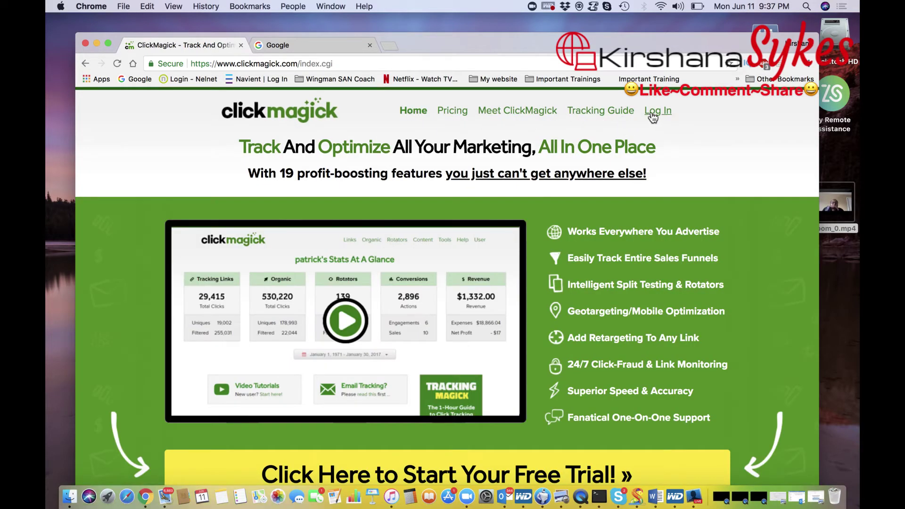
{"action": "left_click", "coordinate": [652, 113]}
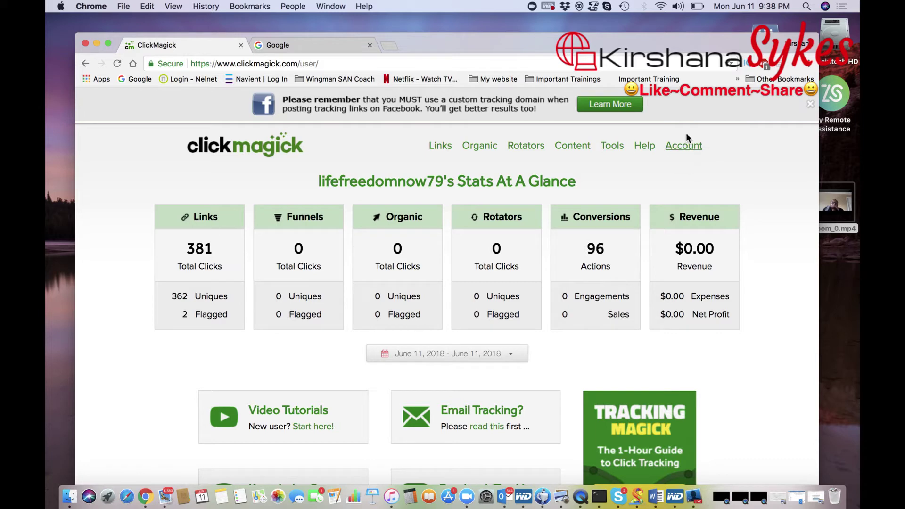
{"action": "left_click", "coordinate": [682, 147]}
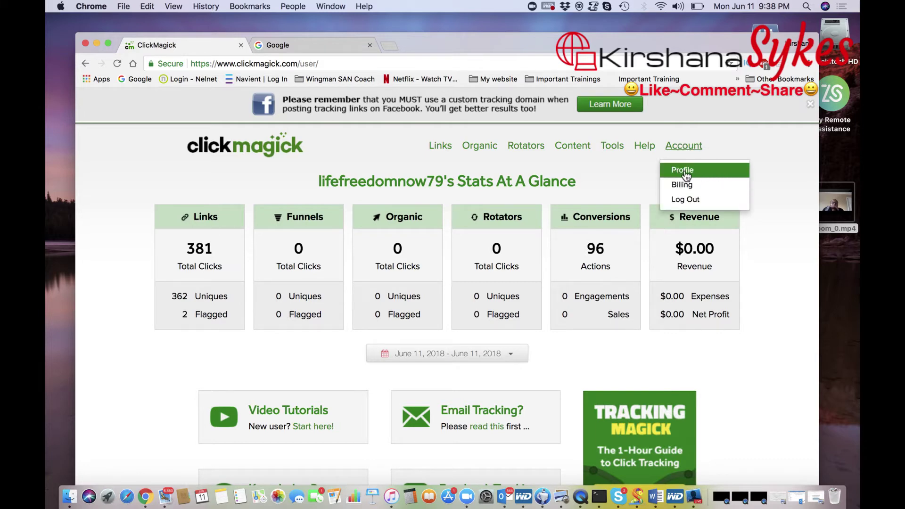
Open the User Profile page and scroll down to the Click Auditing settings.
{"action": "left_click", "coordinate": [685, 171]}
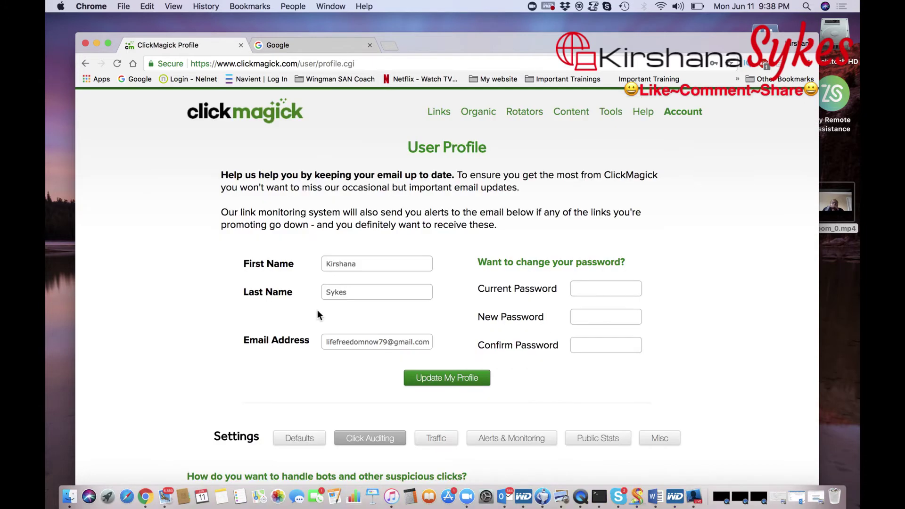
{"action": "scroll", "coordinate": [317, 312], "scroll_direction": "down", "scroll_amount": 10}
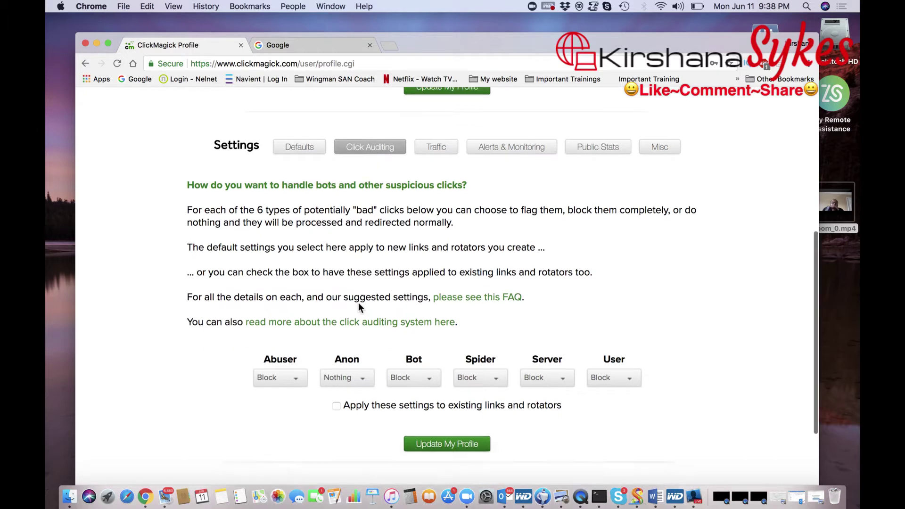
{"action": "scroll", "coordinate": [358, 302], "scroll_direction": "down", "scroll_amount": 3}
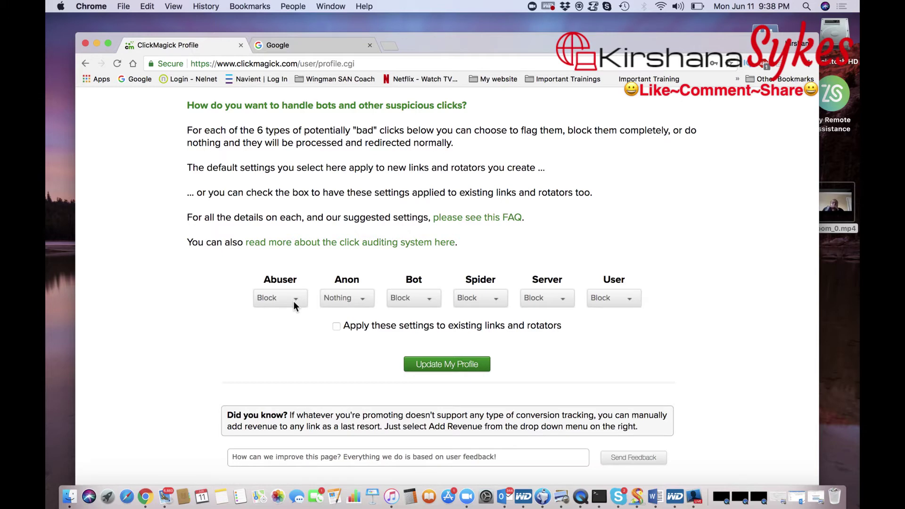
Keep Abuser at Block and change Anon from Nothing to Block.
{"action": "left_click", "coordinate": [296, 302]}
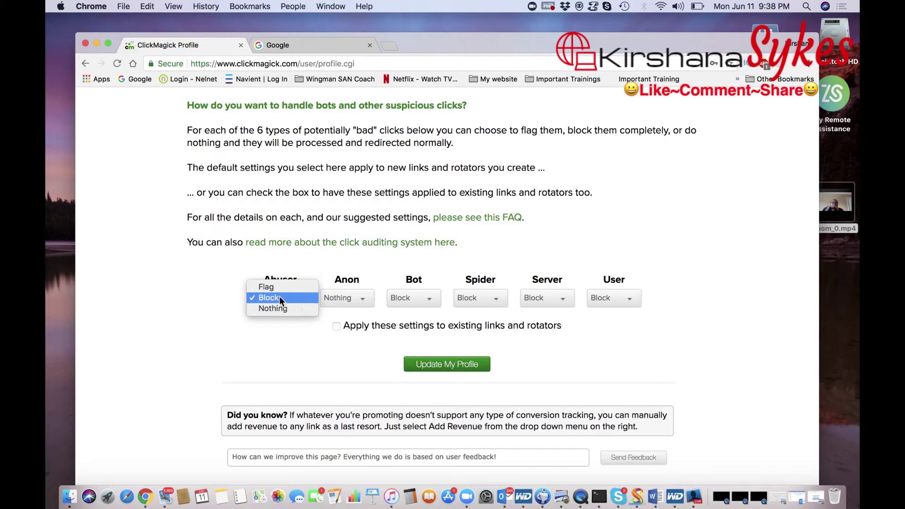
{"action": "left_click", "coordinate": [279, 297]}
{"action": "left_click", "coordinate": [359, 301]}
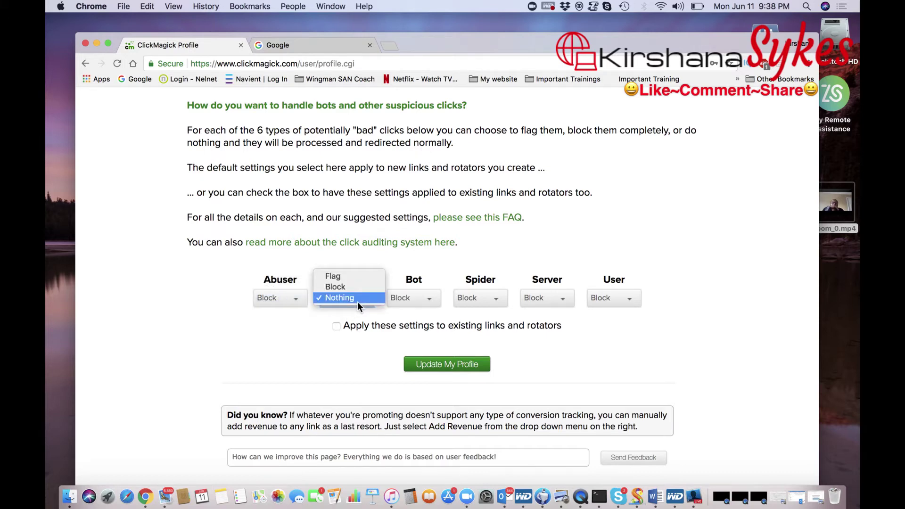
{"action": "left_click", "coordinate": [358, 290]}
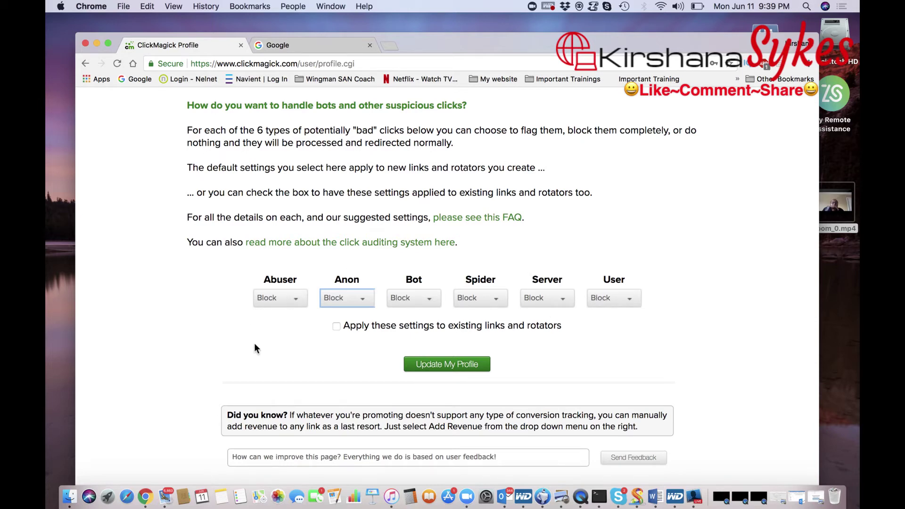
Apply the settings to existing links and rotators, save the profile, and highlight the success message.
{"action": "left_click", "coordinate": [337, 327]}
{"action": "left_click", "coordinate": [445, 367]}
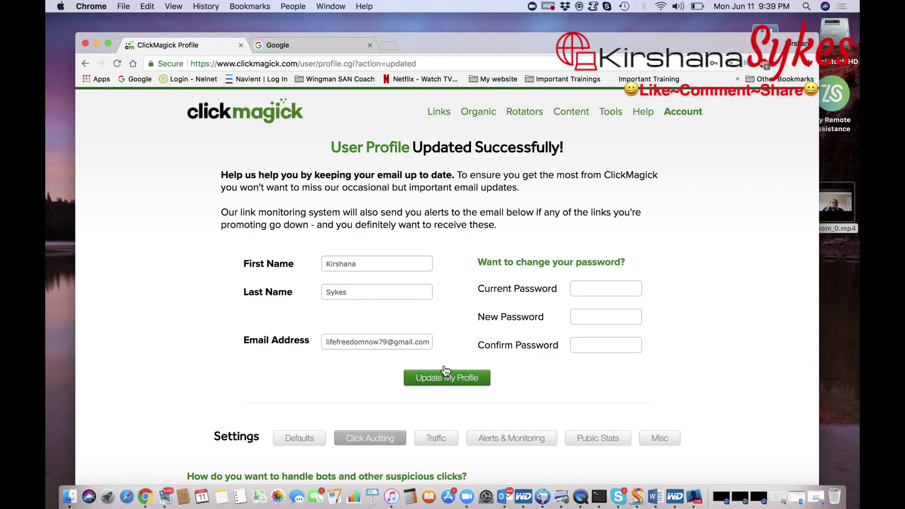
{"action": "left_click_drag", "start_coordinate": [321, 148], "coordinate": [611, 159]}
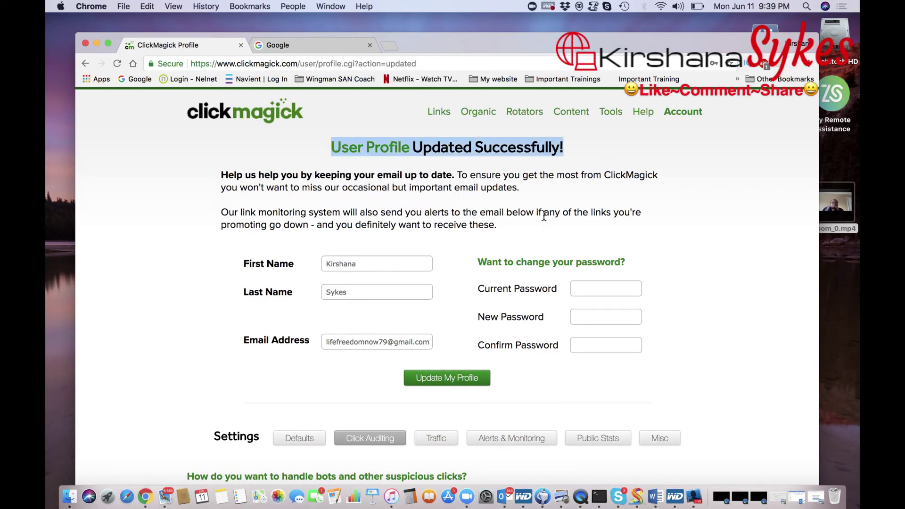
{"action": "scroll", "coordinate": [542, 215], "scroll_direction": "down", "scroll_amount": 5}
{"action": "scroll", "coordinate": [544, 215], "scroll_direction": "down", "scroll_amount": 3}
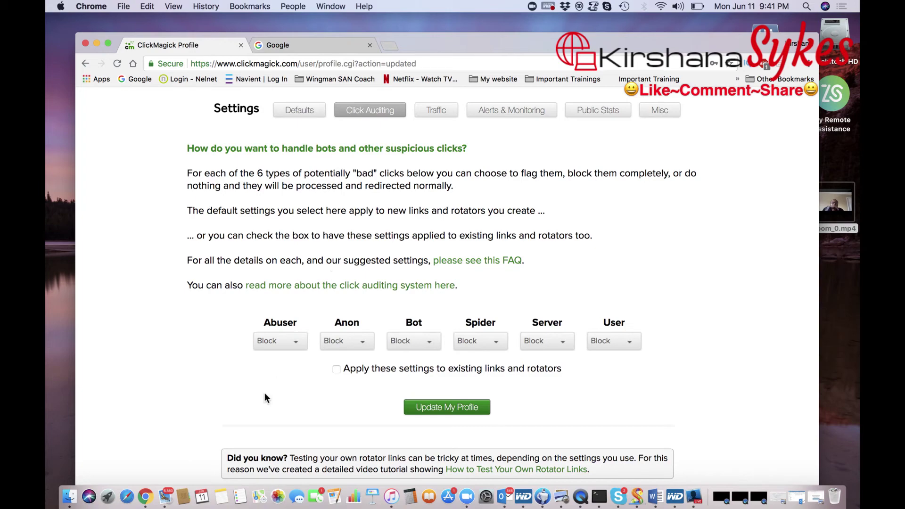
{"action": "scroll", "coordinate": [257, 277], "scroll_direction": "up", "scroll_amount": 3}
{"action": "scroll", "coordinate": [256, 273], "scroll_direction": "up", "scroll_amount": 3}
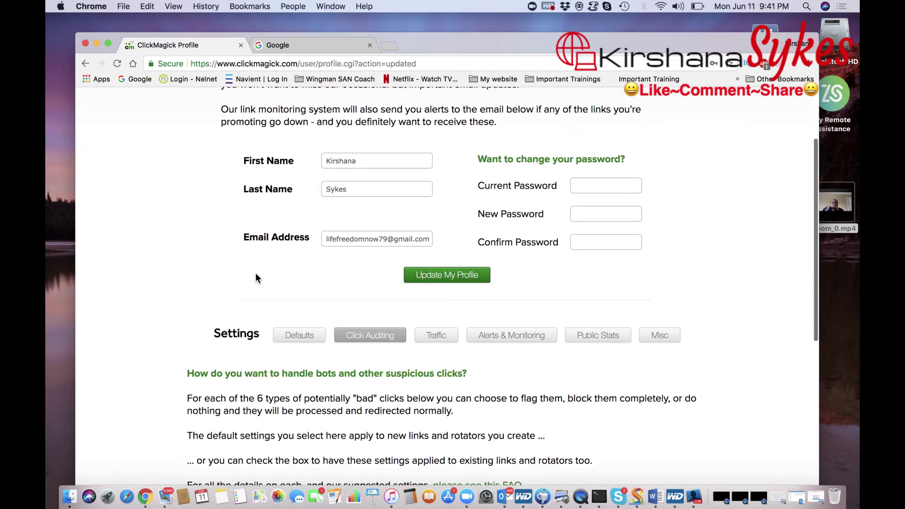
{"action": "scroll", "coordinate": [256, 273], "scroll_direction": "down", "scroll_amount": 6}
{"action": "scroll", "coordinate": [256, 273], "scroll_direction": "up", "scroll_amount": 7}
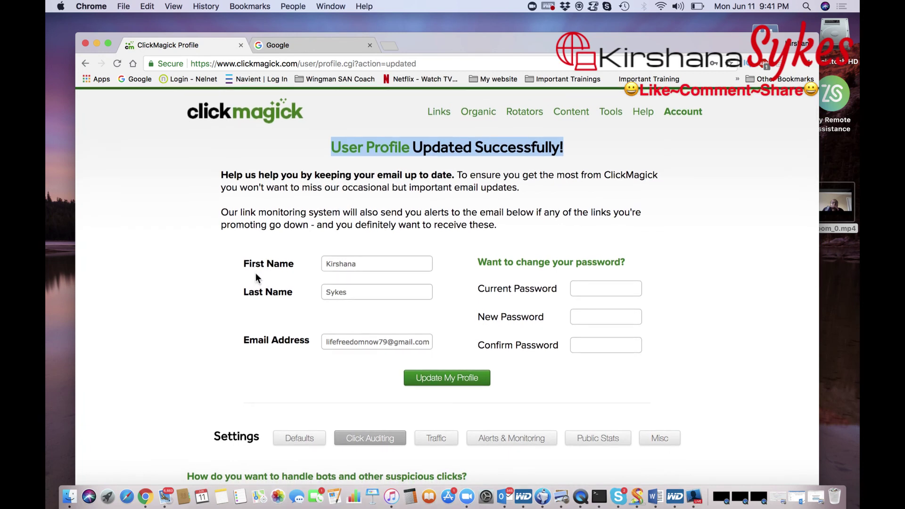
{"action": "left_click", "coordinate": [618, 119]}
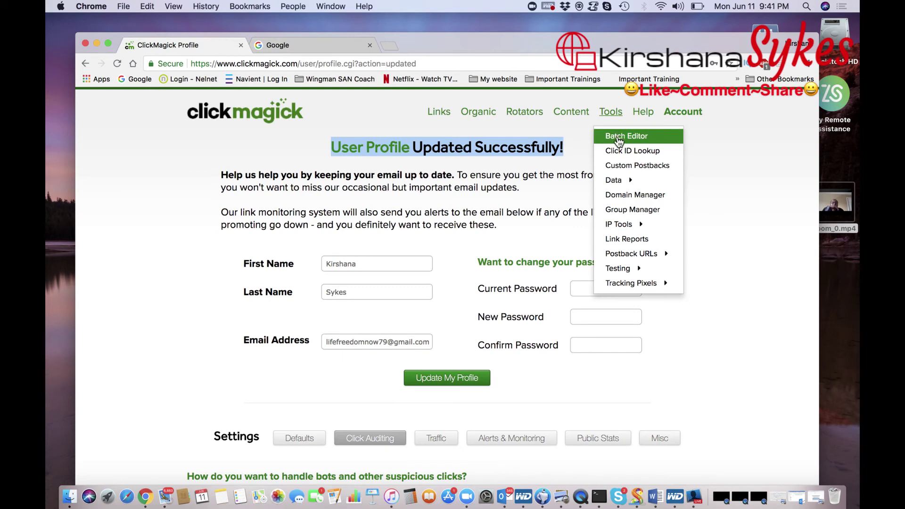
{"action": "left_click", "coordinate": [617, 119]}
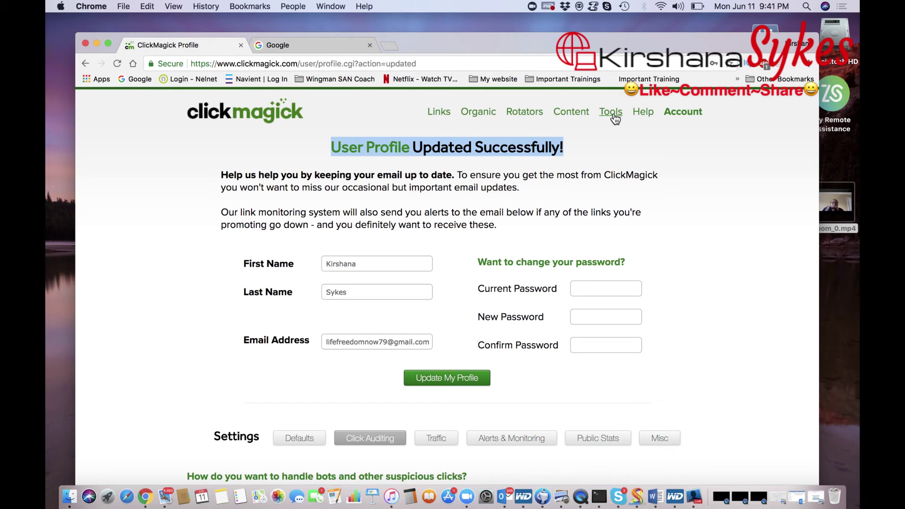
{"action": "left_click", "coordinate": [615, 118]}
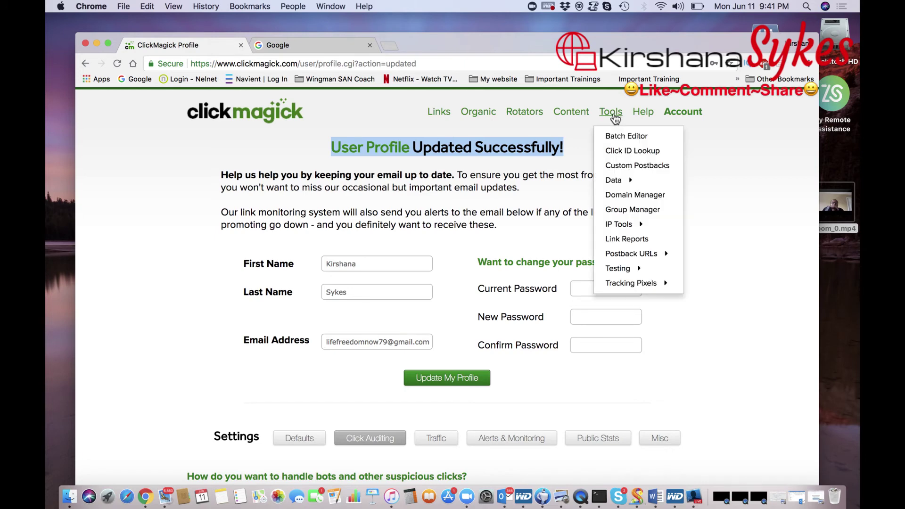
{"action": "left_click", "coordinate": [581, 134]}
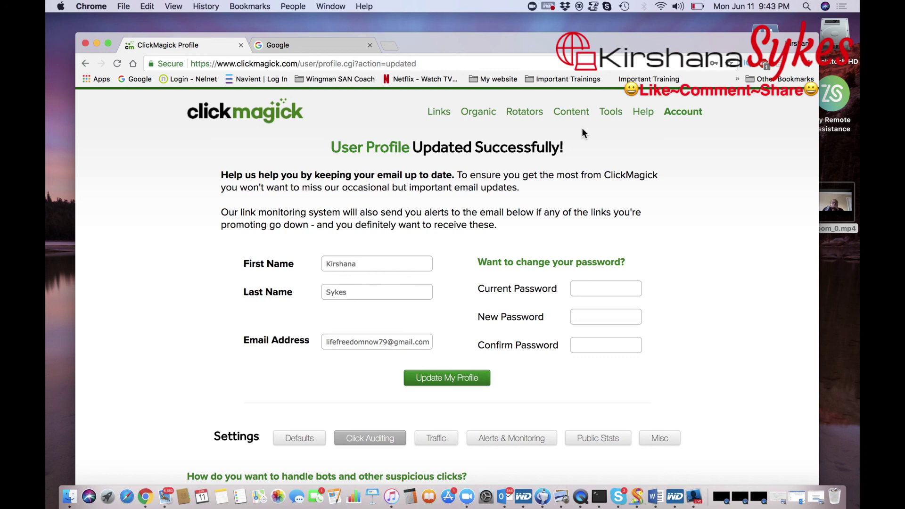
Push the browser window to the lower right and switch to Ecamm Live.
{"action": "left_click_drag", "start_coordinate": [454, 45], "coordinate": [860, 111]}
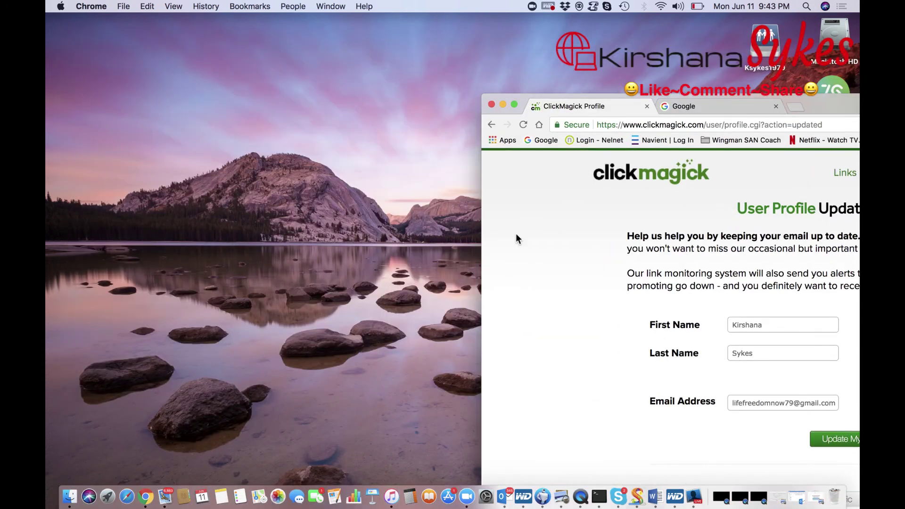
{"action": "key", "text": "super+Tab"}
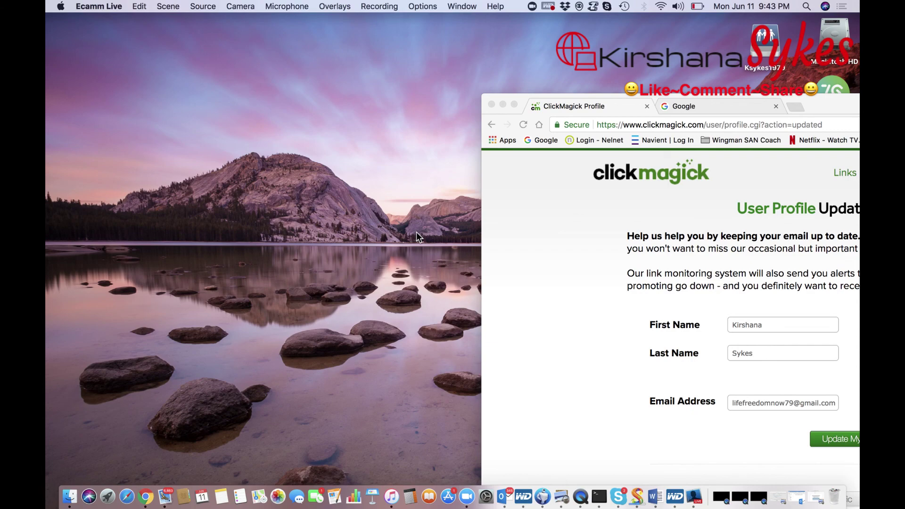